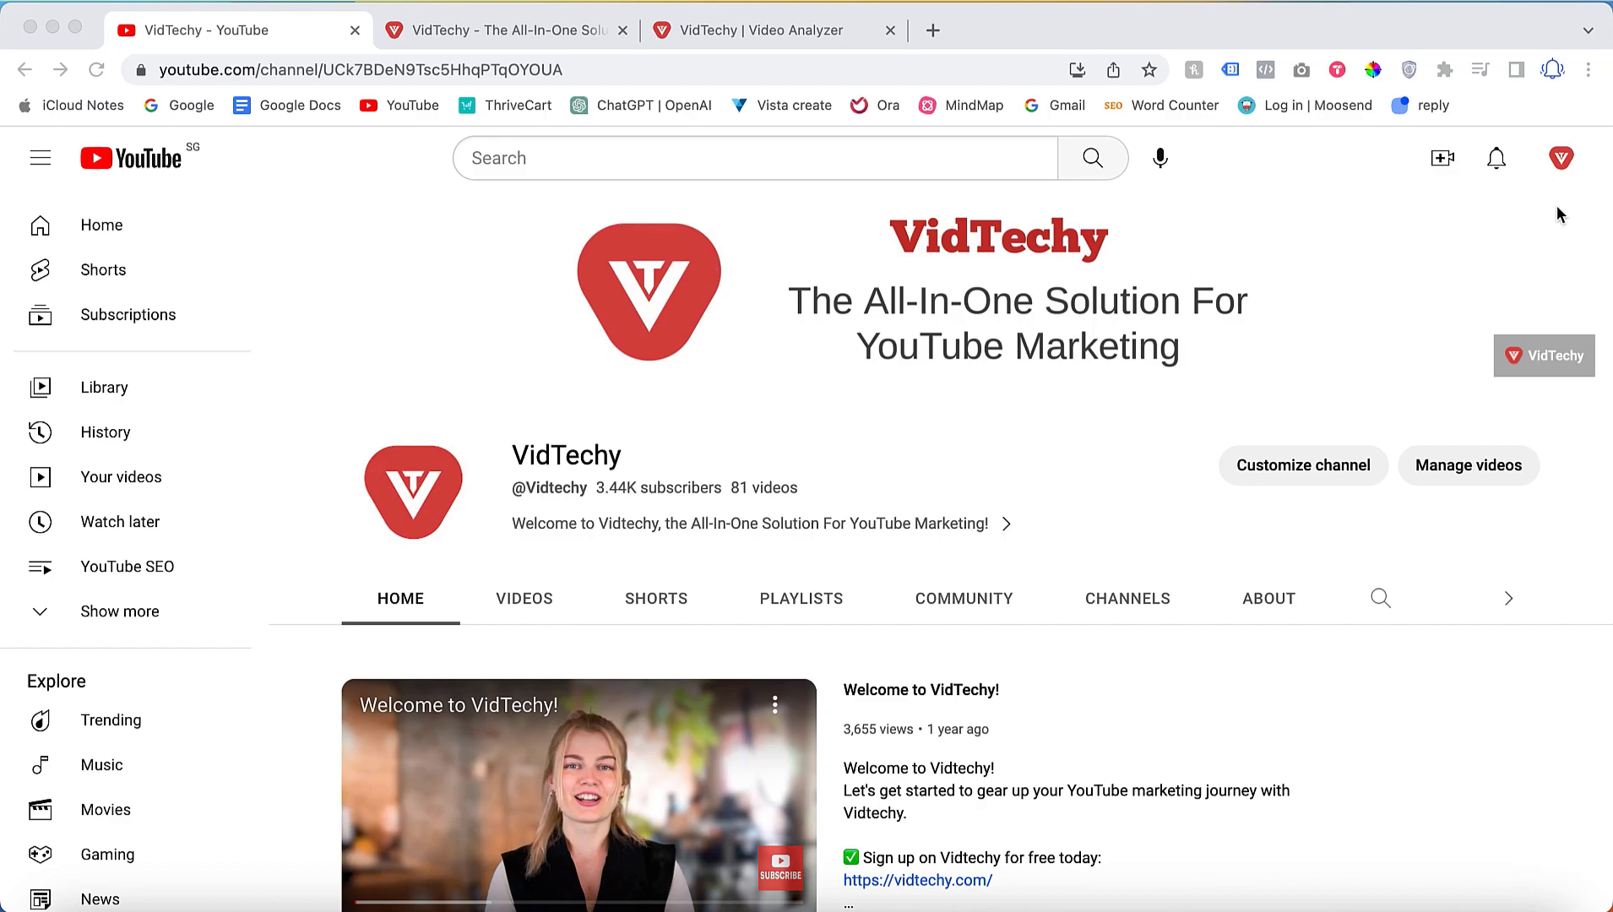
Go from the account menu to the VidTechy channel page and open its Studio customization
click(1561, 160)
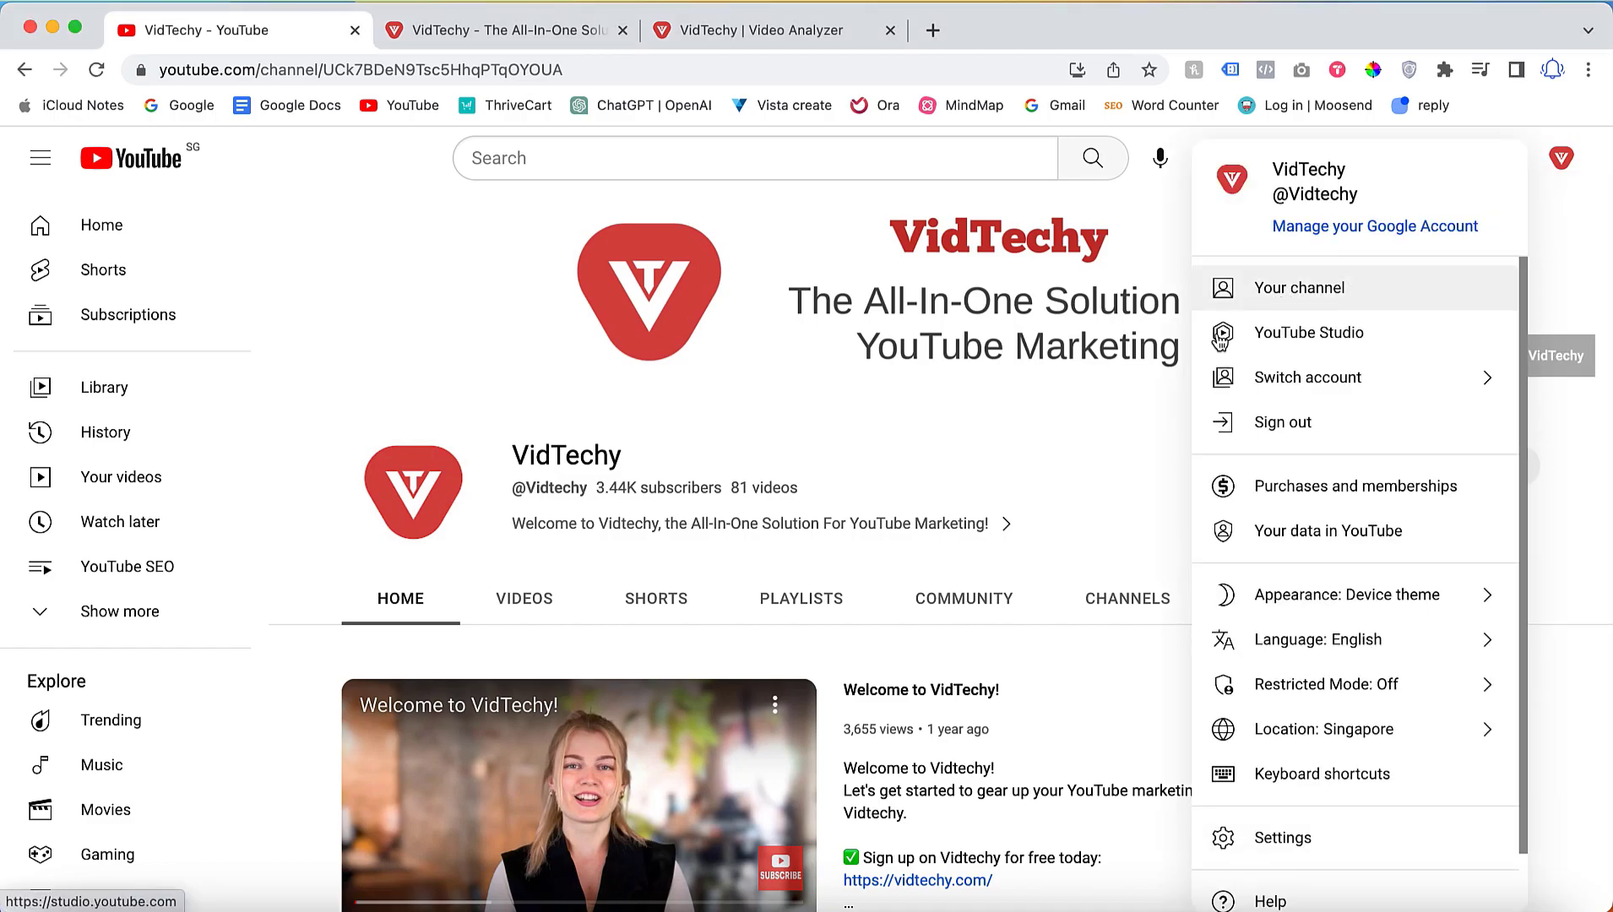
click(1088, 512)
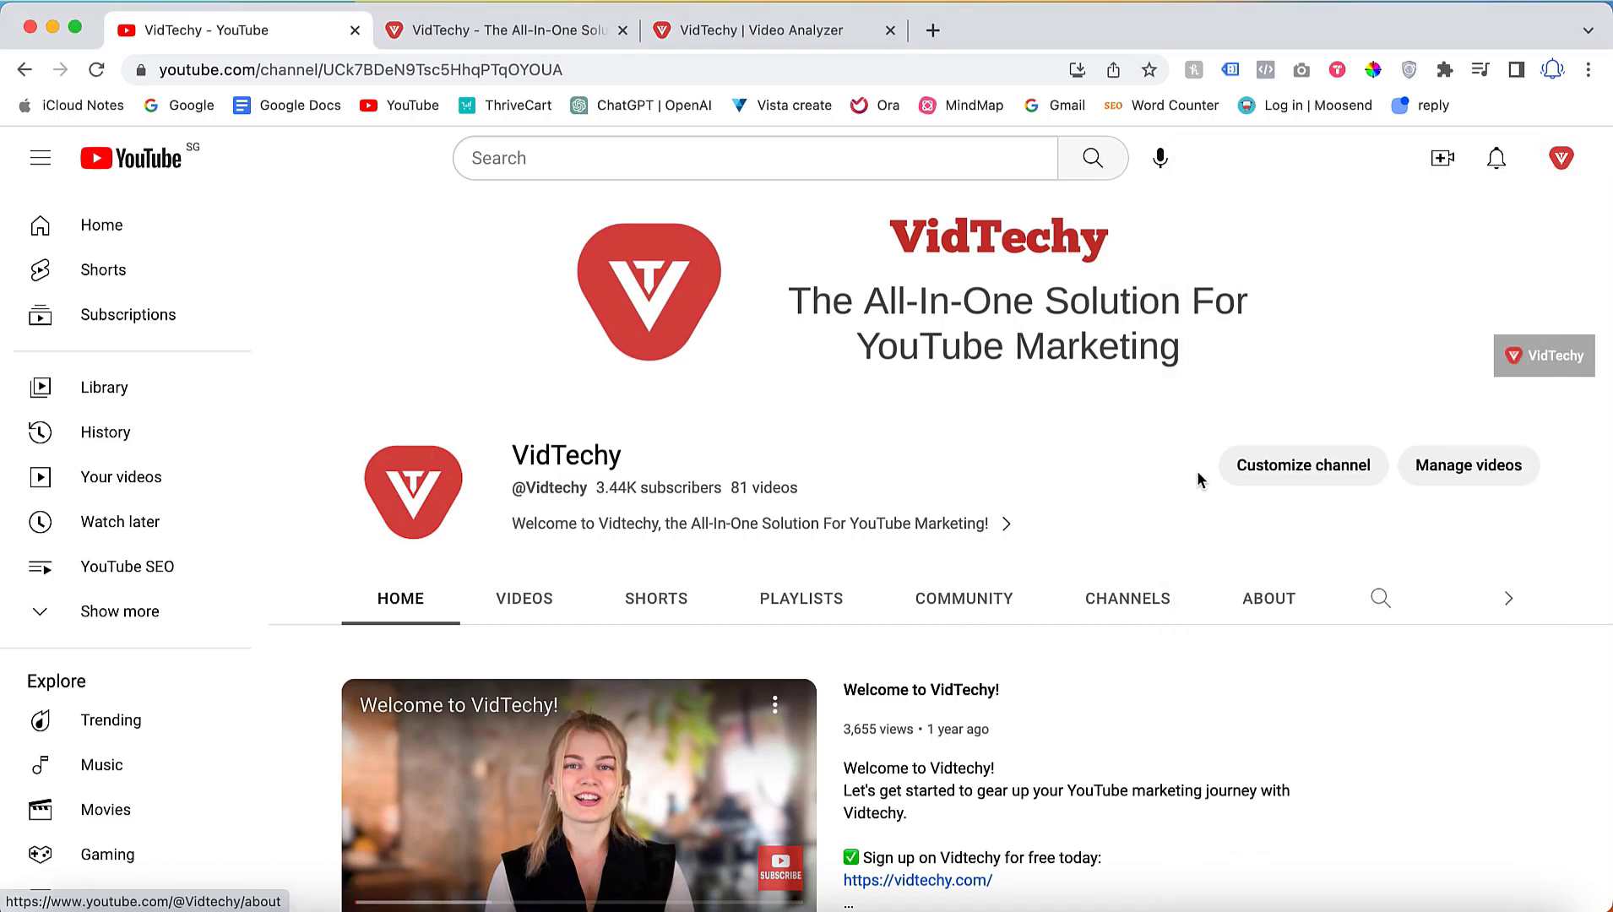
click(1276, 473)
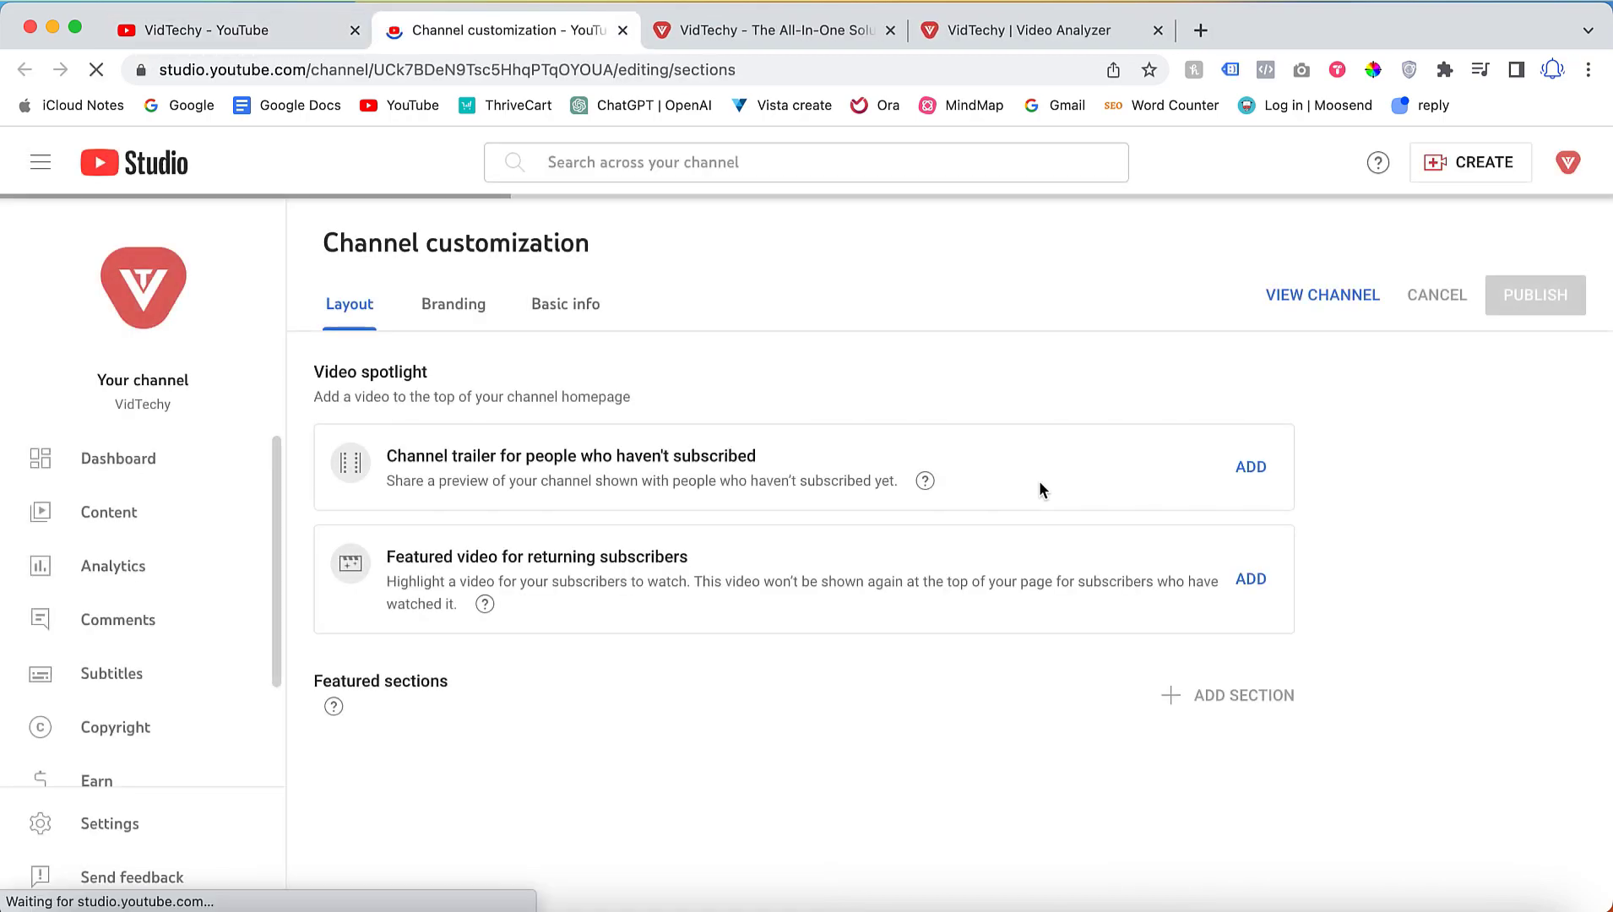
Open the Studio settings to the advanced Upload defaults options
click(117, 832)
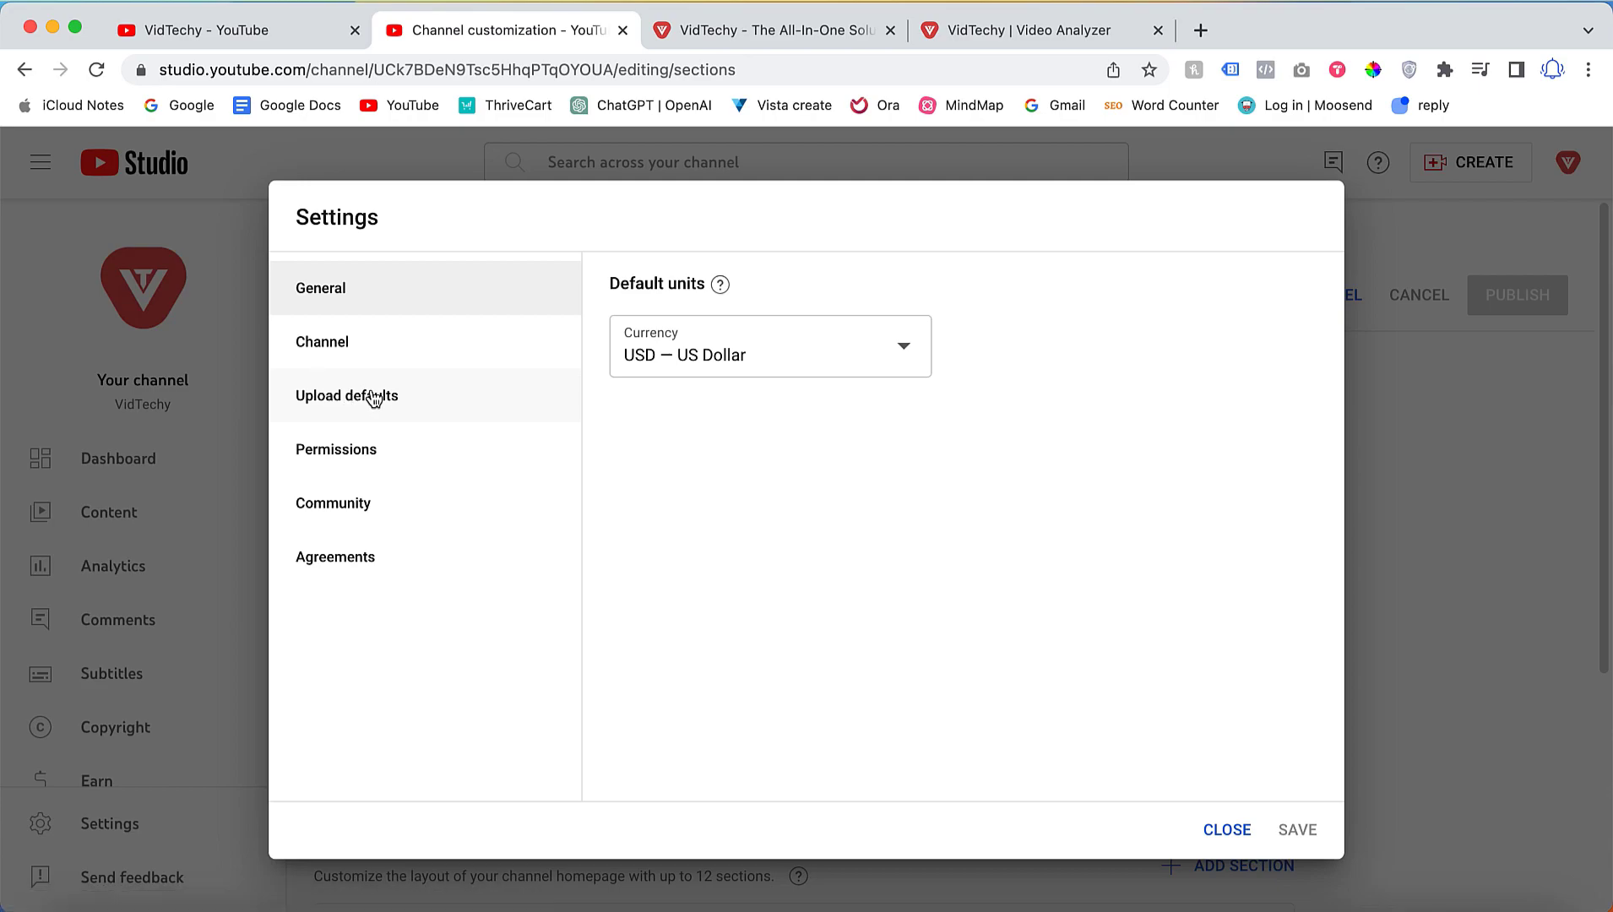
click(358, 398)
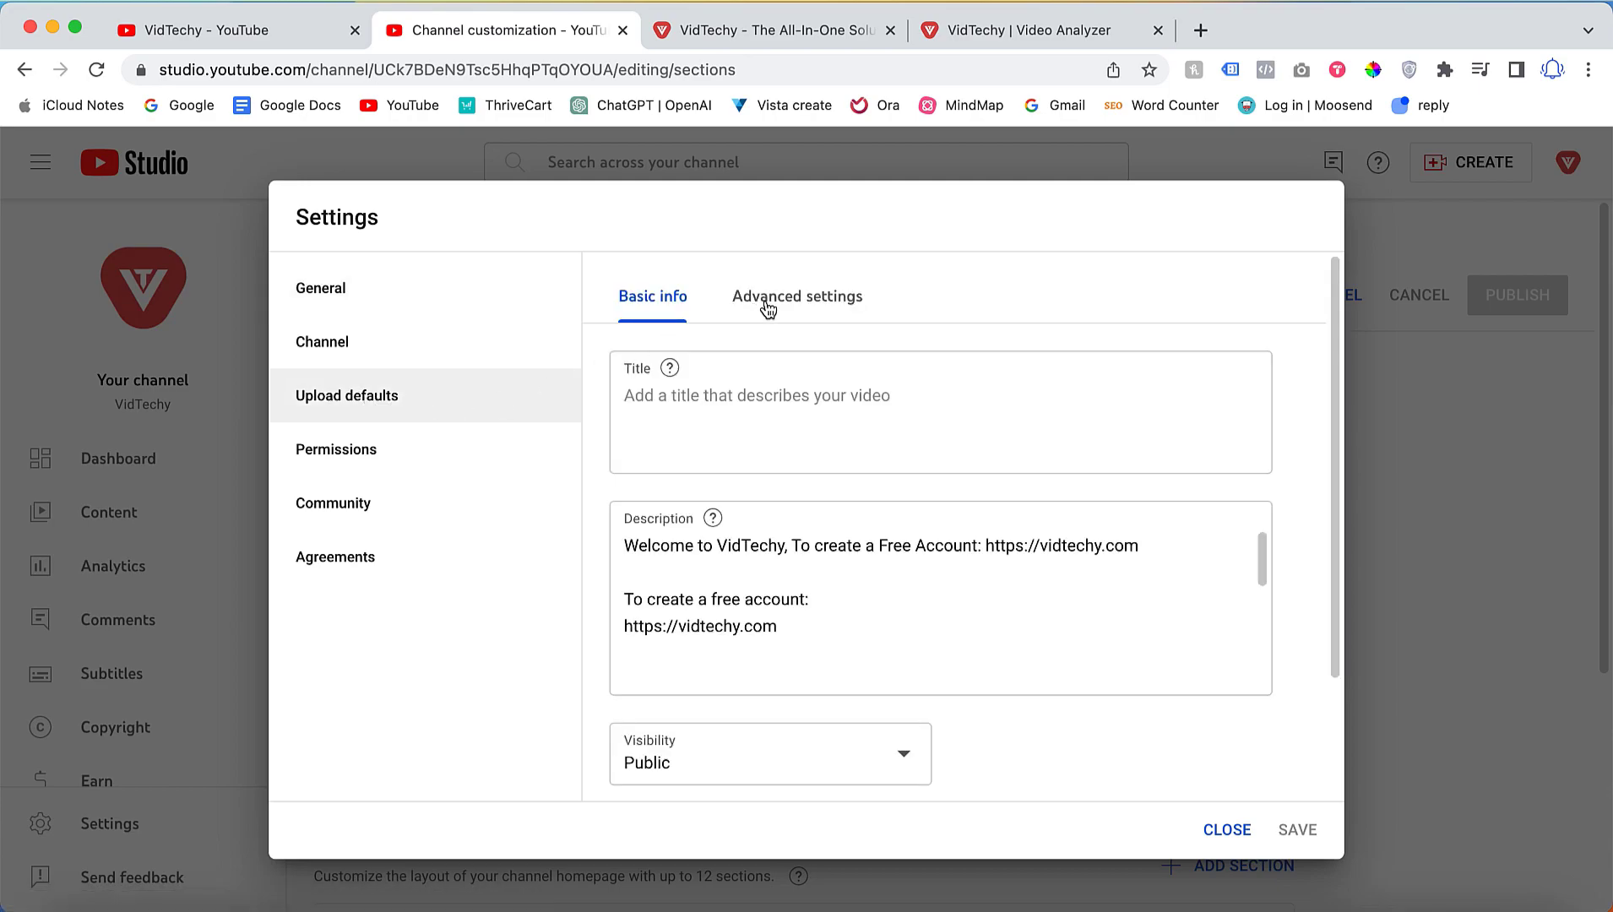
click(797, 305)
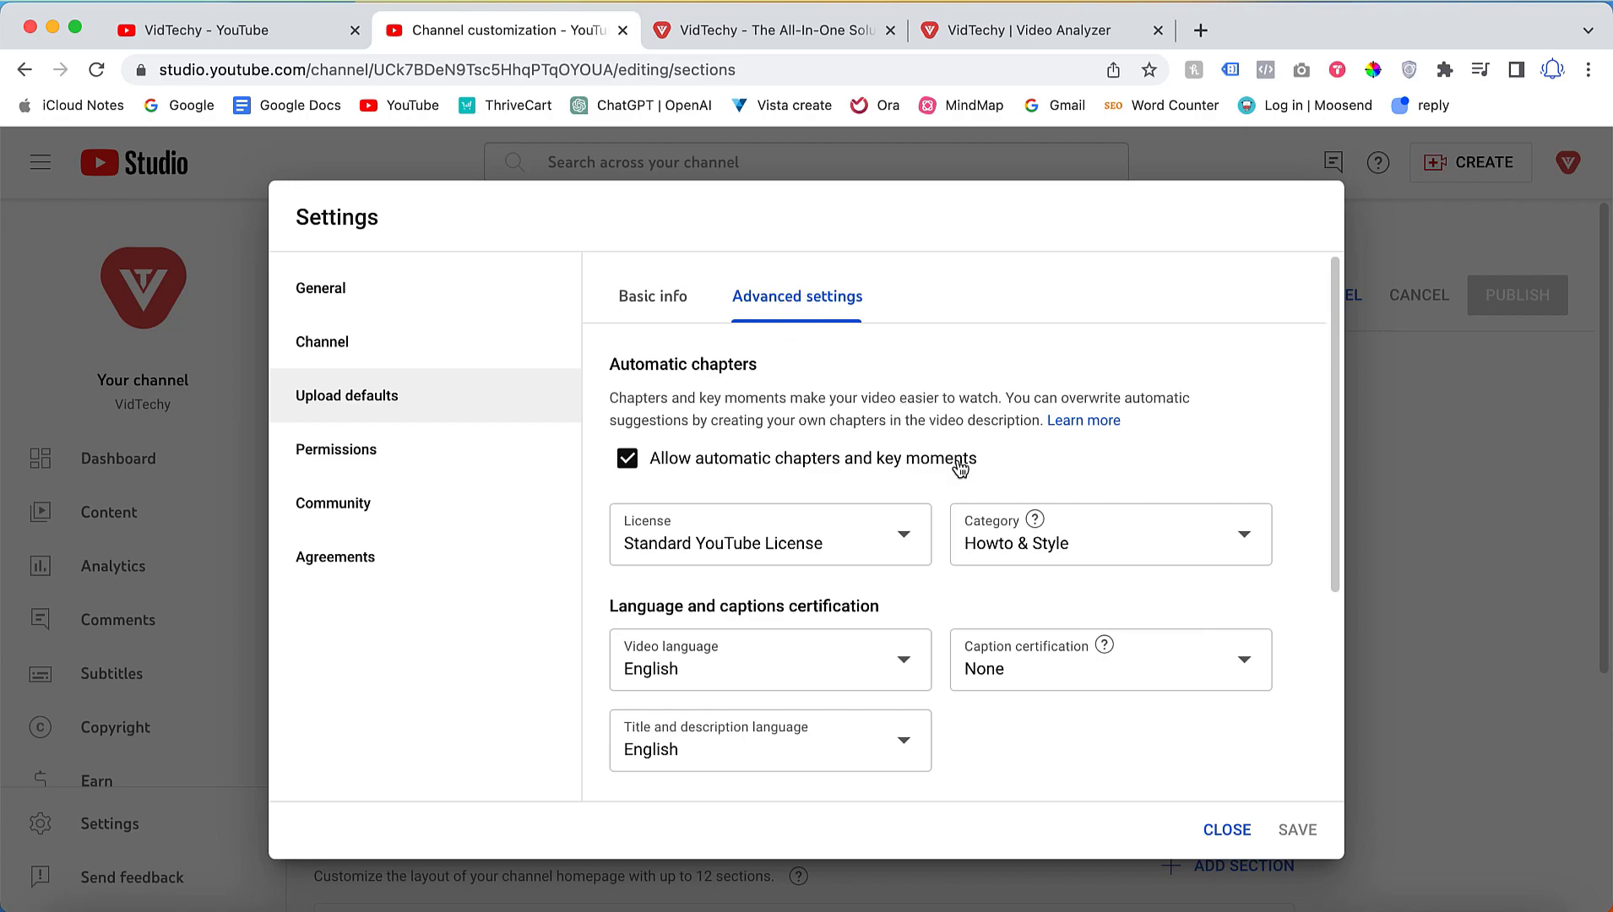
Browse the default category list, keeping Howto & Style, then reopen the list
click(1055, 545)
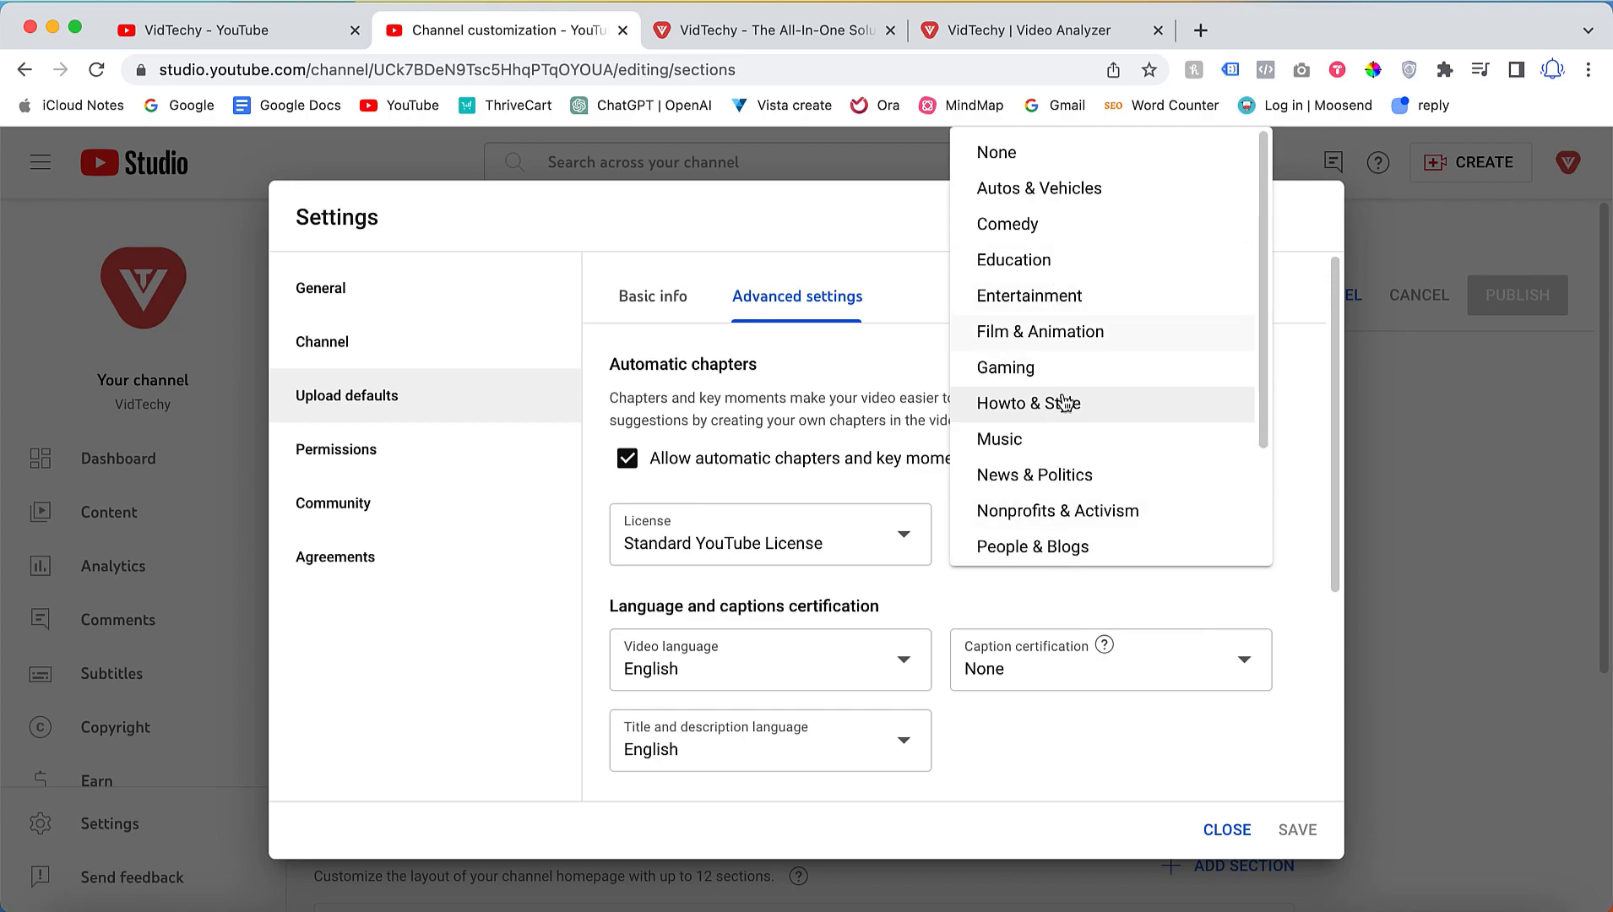
click(1298, 320)
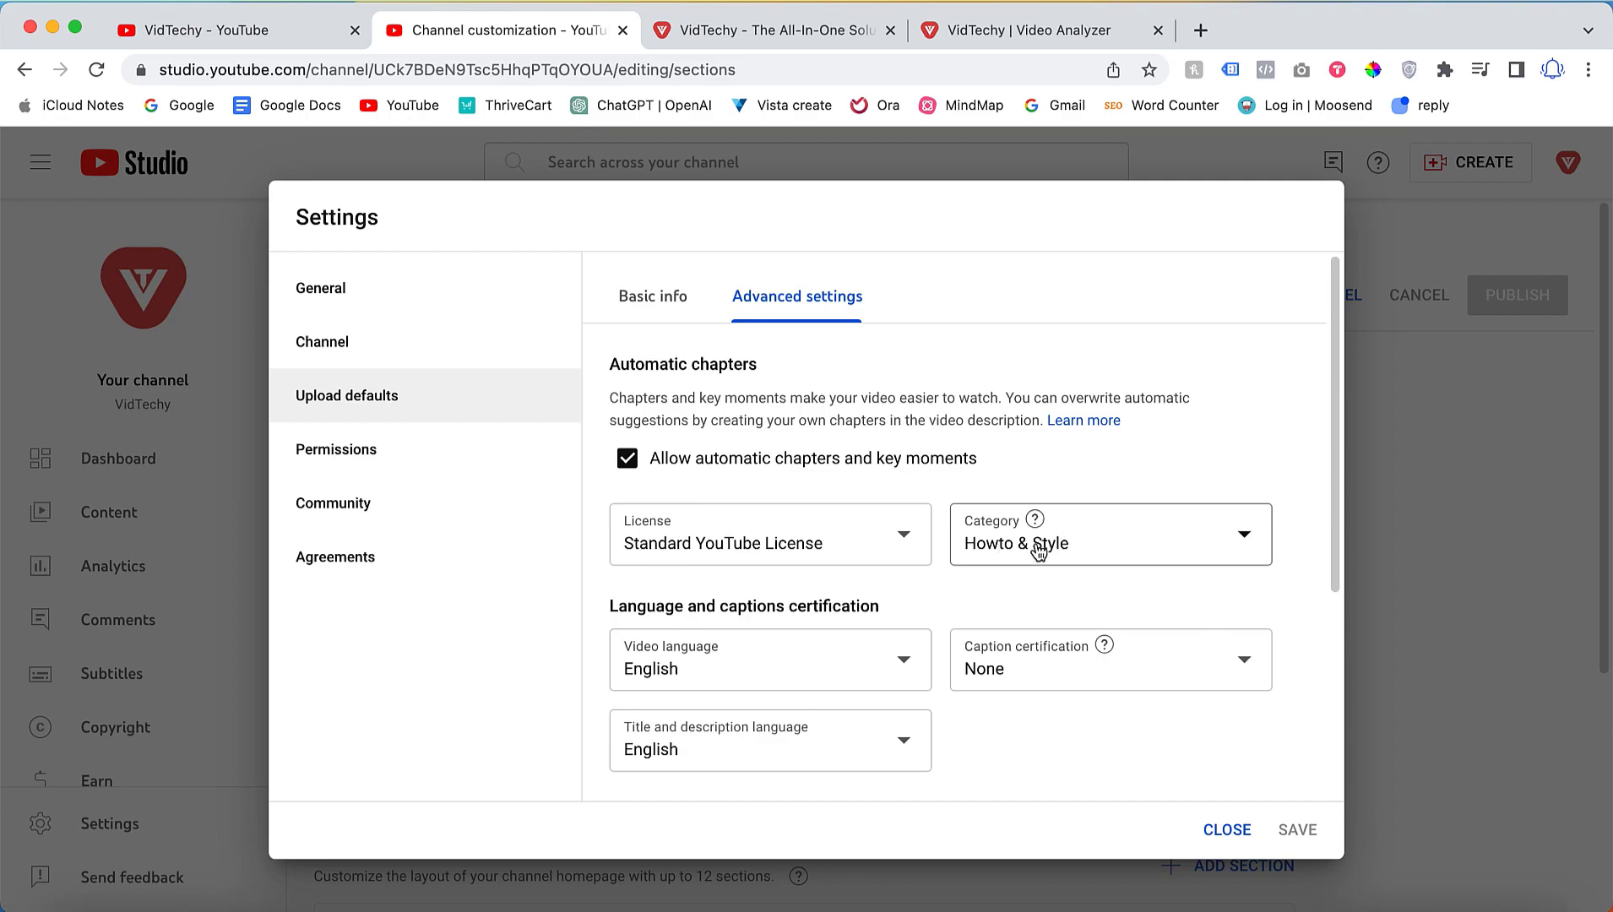
click(1036, 546)
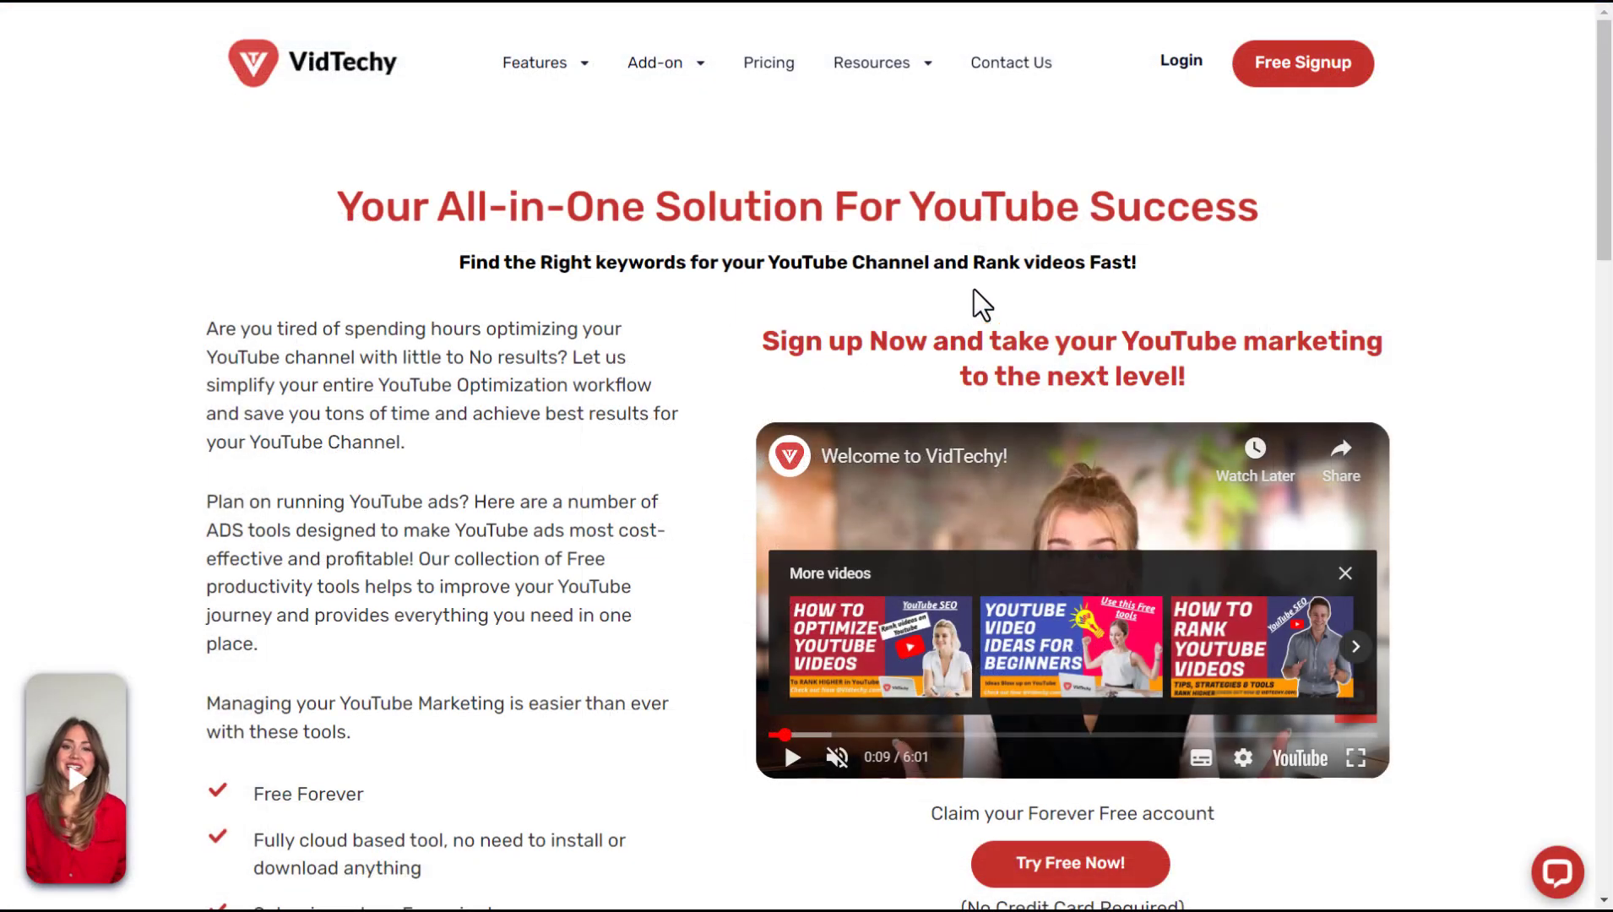
Open VidTechy's free sign-up, then go to Manage videos in Studio
click(1284, 103)
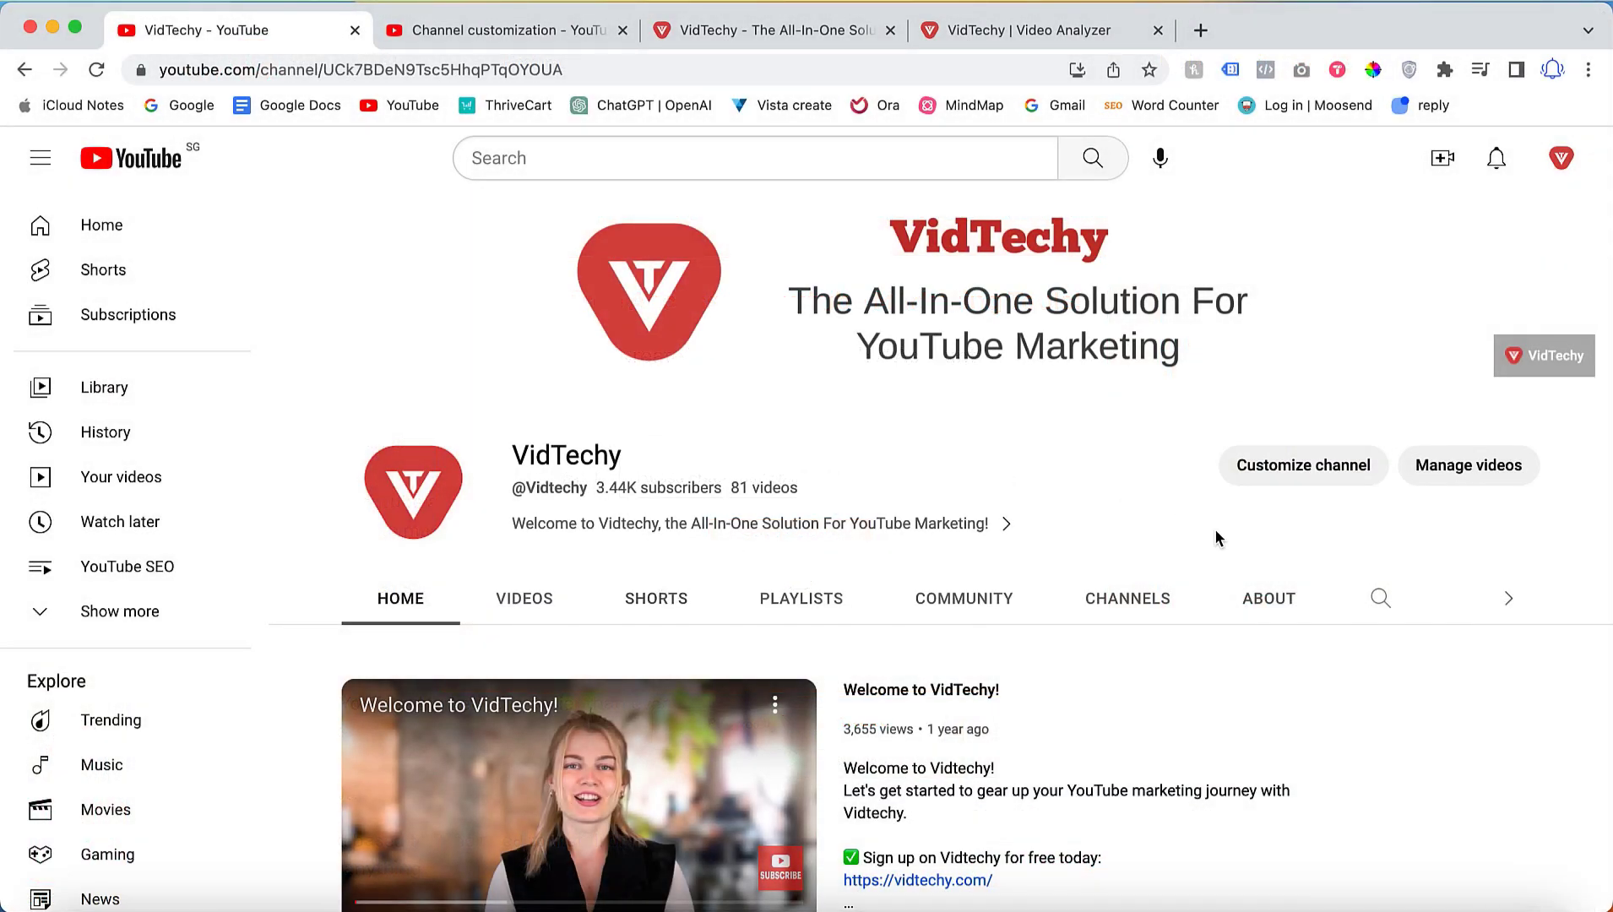
click(1460, 467)
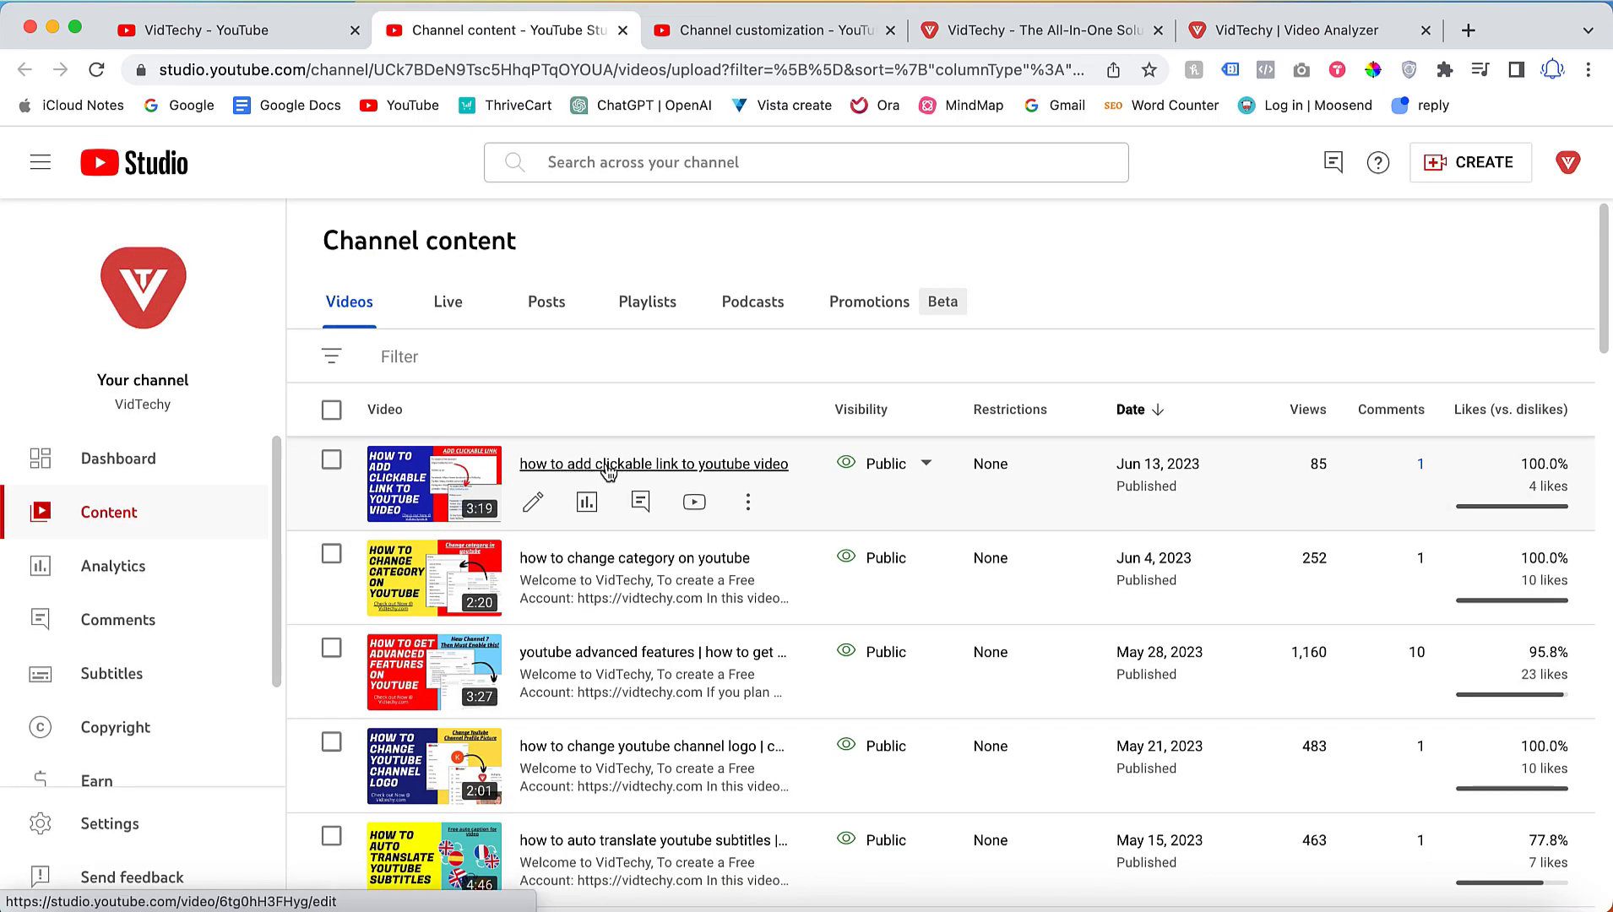
Open the 'how to add clickable link to youtube video' details and show more settings
click(611, 466)
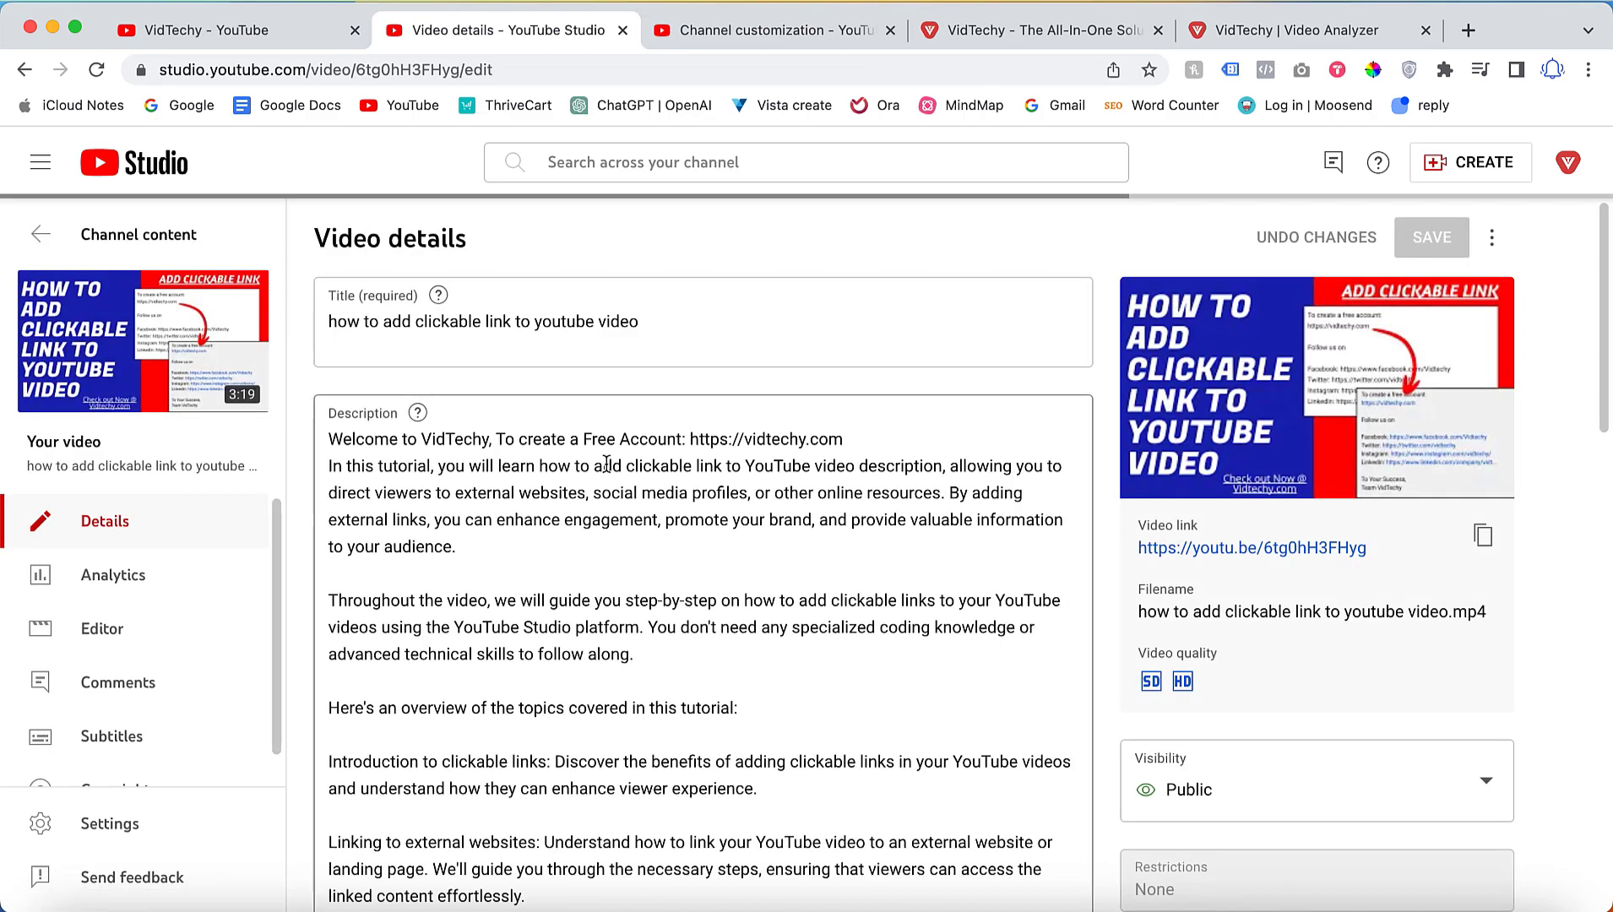
scroll(606, 472, down, 1)
scroll(606, 467, down, 3)
scroll(606, 464, down, 5)
scroll(607, 462, down, 5)
scroll(606, 467, down, 2)
click(381, 835)
scroll(693, 677, down, 3)
scroll(693, 676, down, 3)
scroll(693, 677, down, 2)
scroll(693, 677, down, 3)
scroll(693, 677, down, 1)
scroll(695, 676, down, 1)
scroll(695, 678, down, 1)
scroll(693, 677, down, 2)
scroll(693, 676, down, 3)
scroll(692, 677, down, 2)
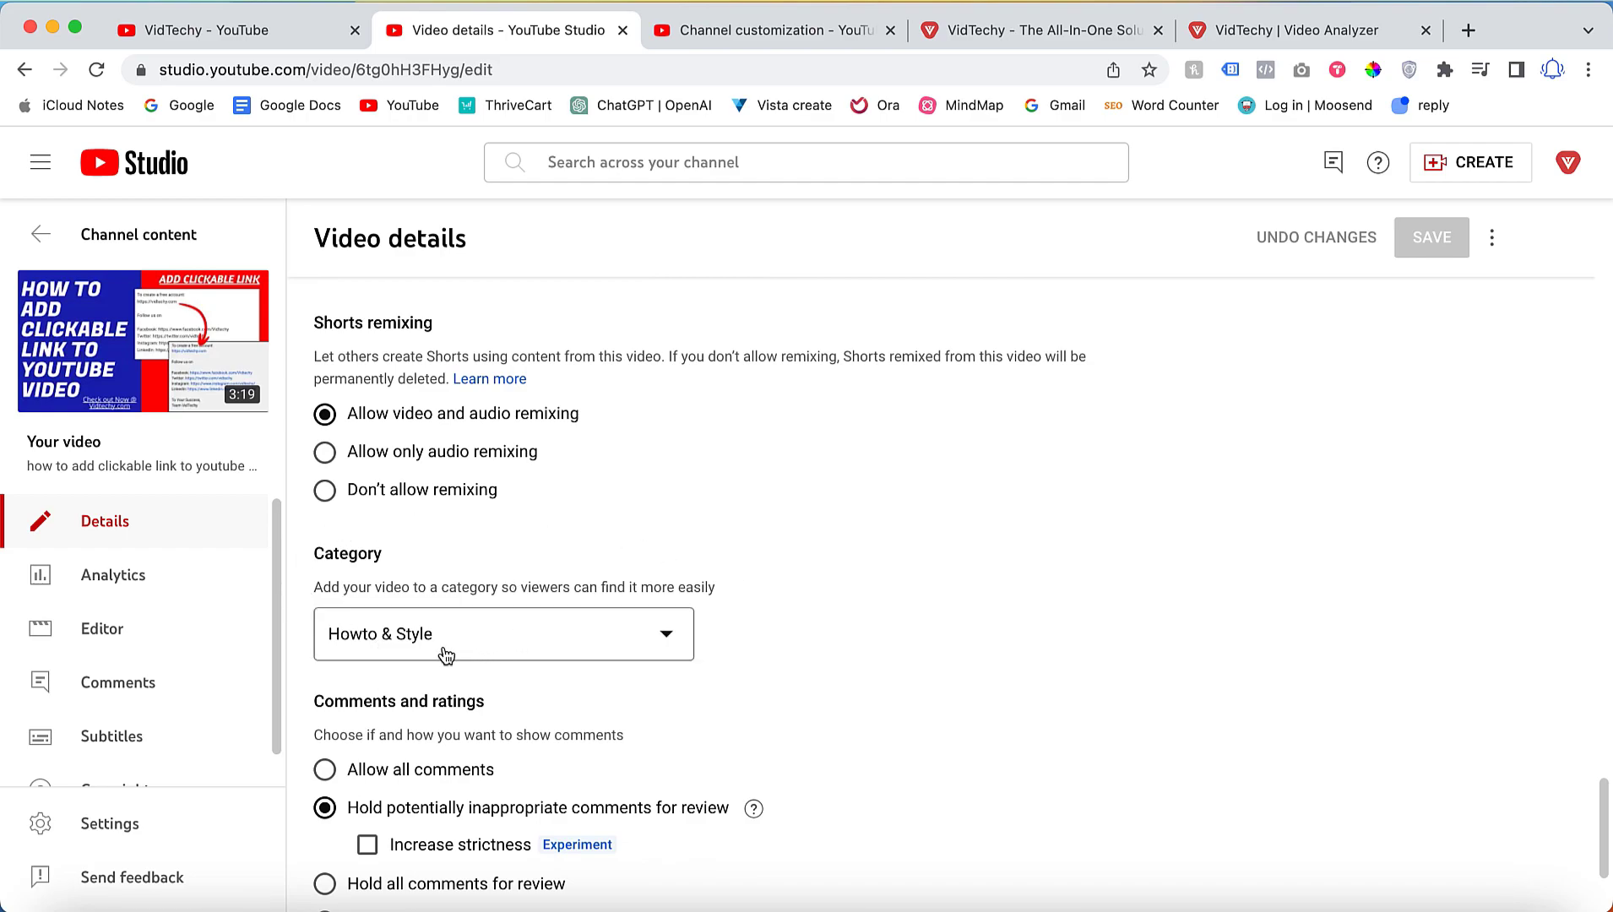
Change the video's category from Howto & Style to People & Blogs
click(506, 652)
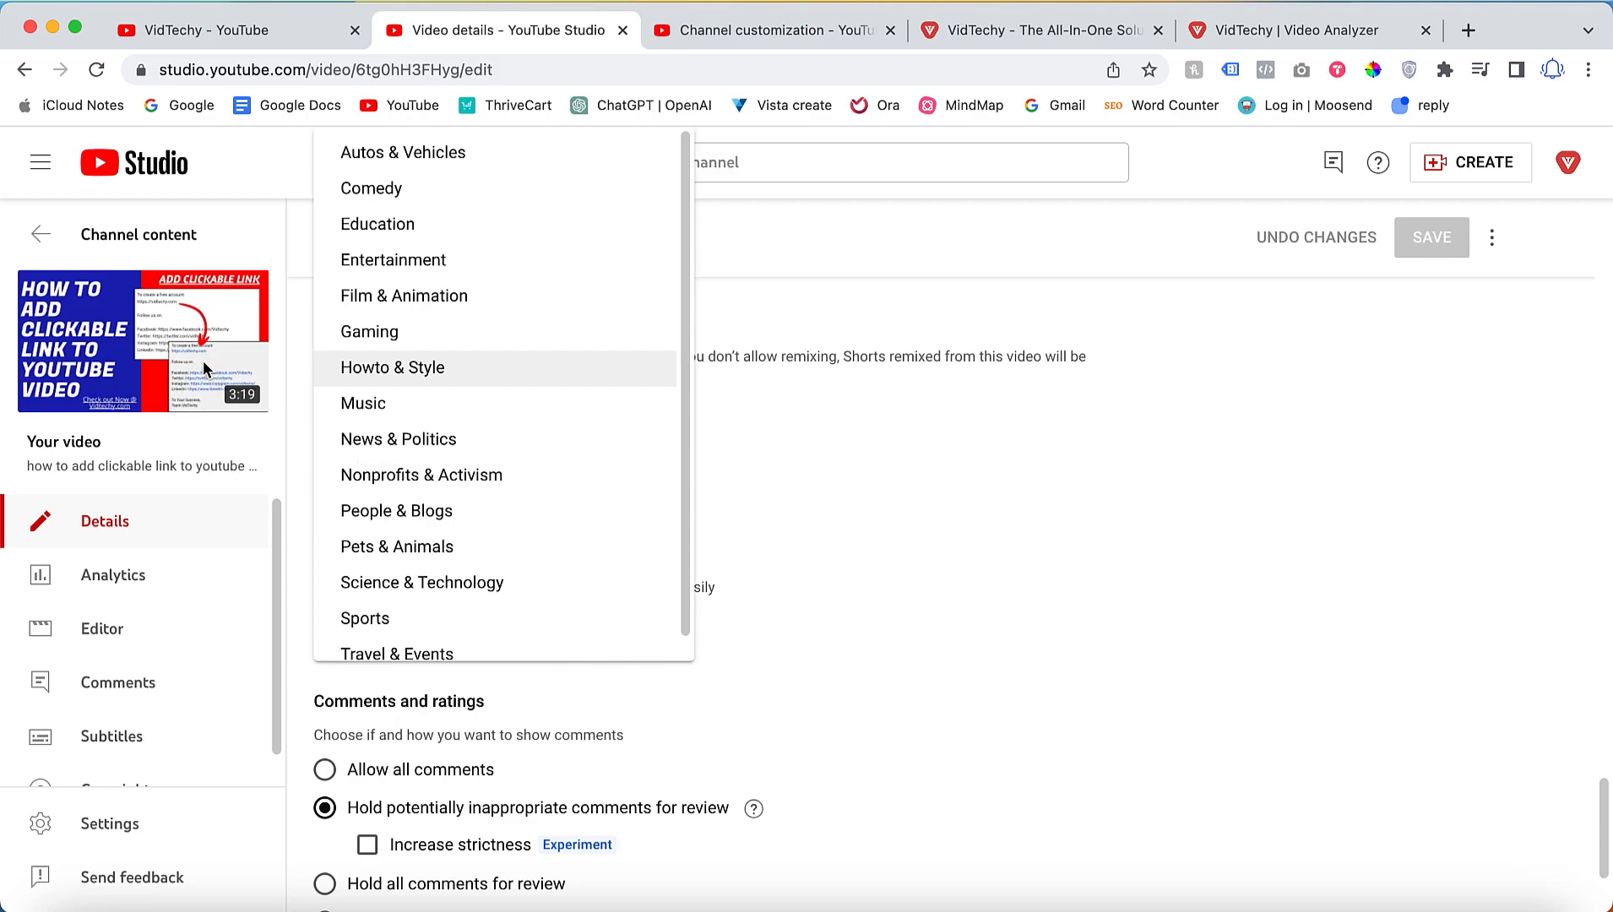
click(438, 521)
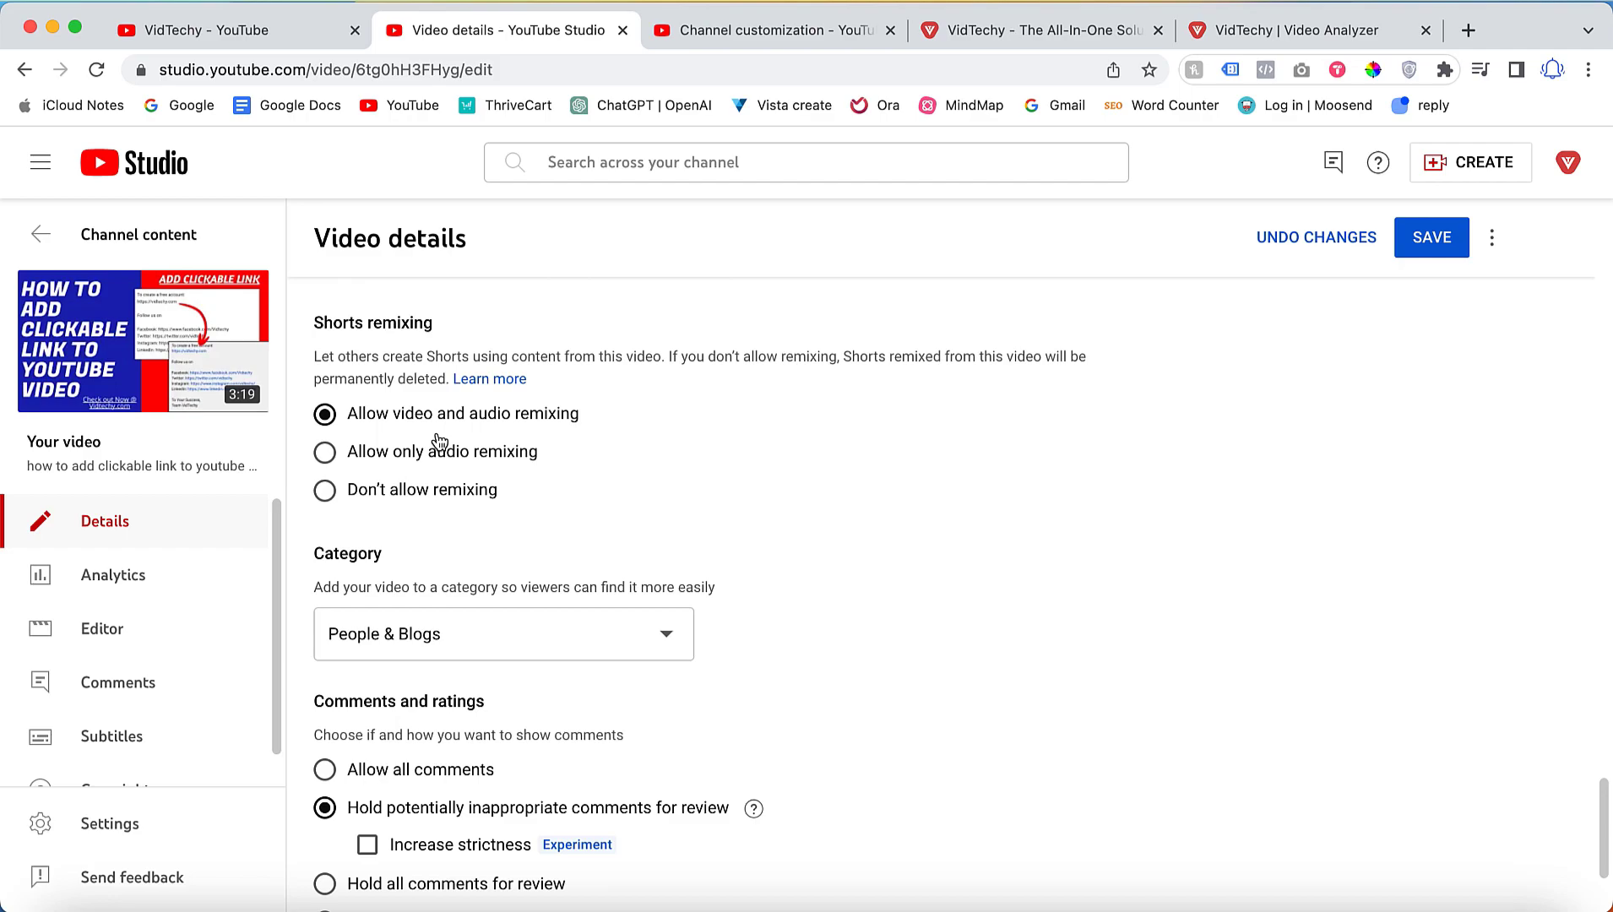
scroll(439, 441, up, 1)
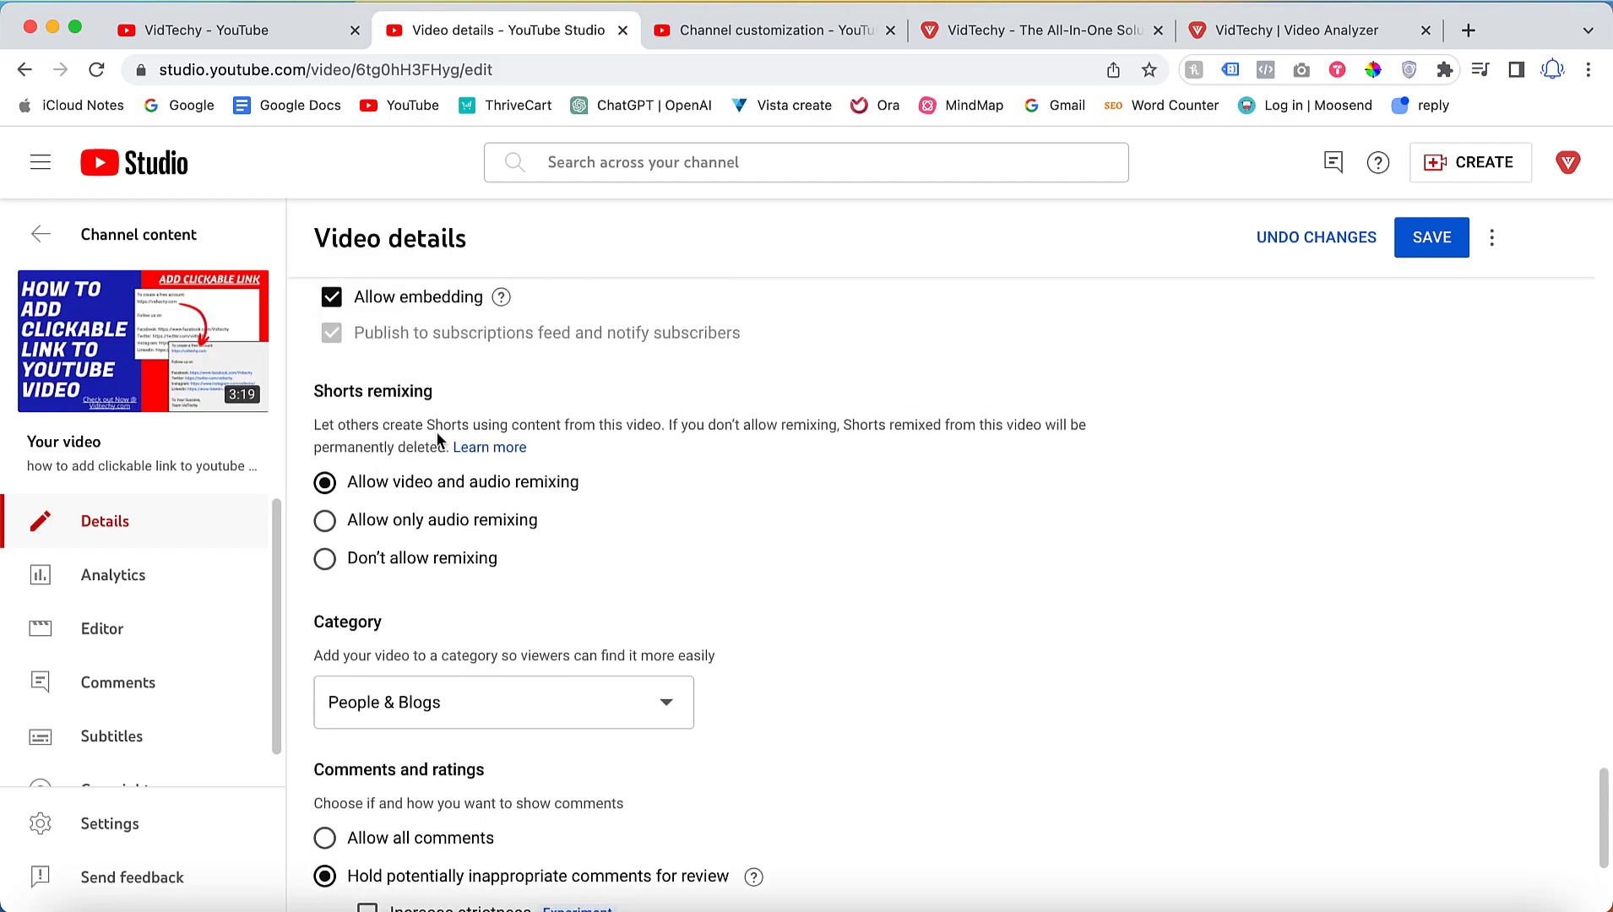